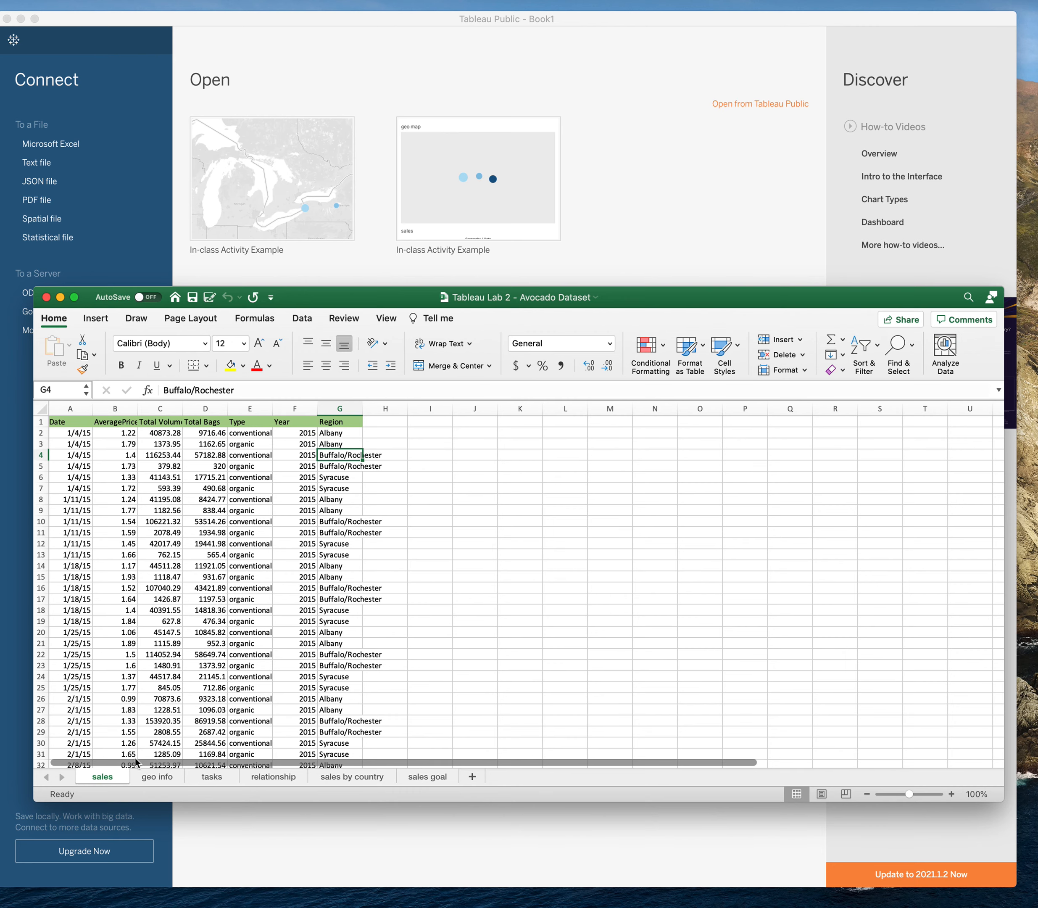
Review the geo info, tasks, relationship, sales by country and sales goal sheets of the avocado workbook, closing it when done.
click(157, 778)
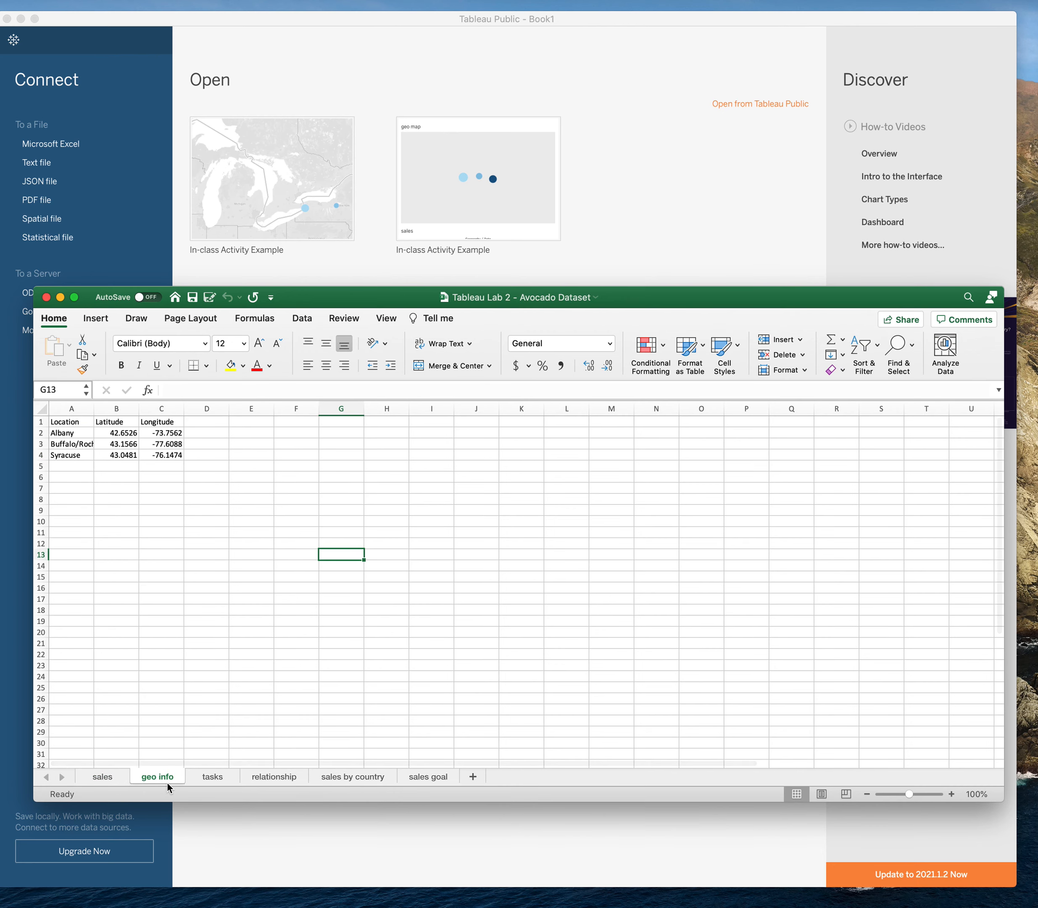
scroll(63, 451, right, 1)
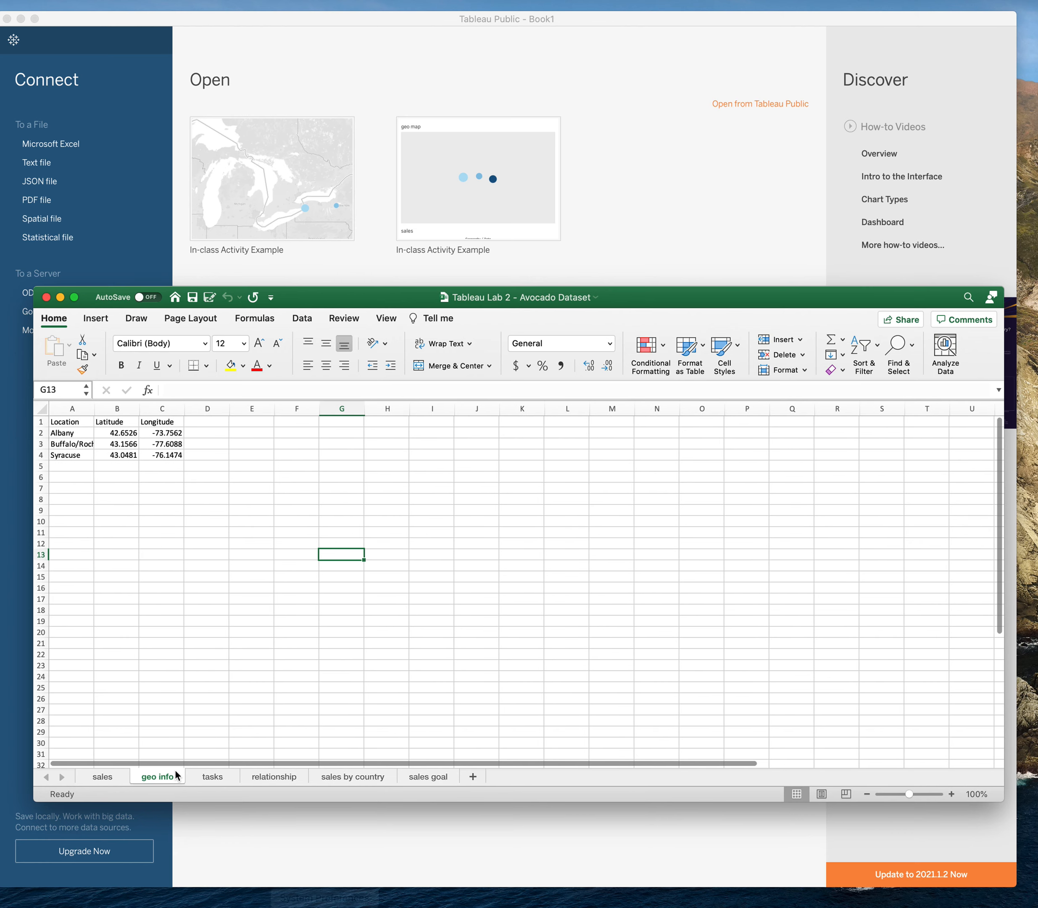
click(211, 777)
scroll(127, 472, down, 1)
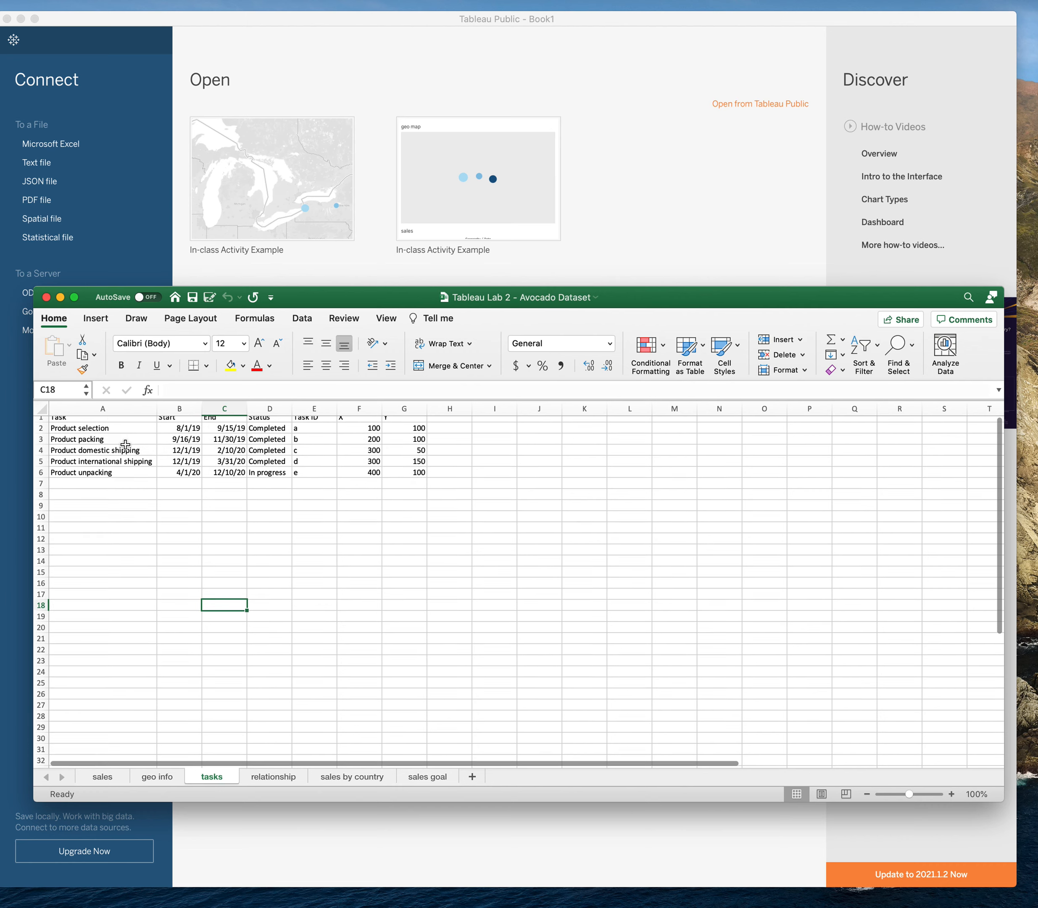
scroll(190, 634, up, 1)
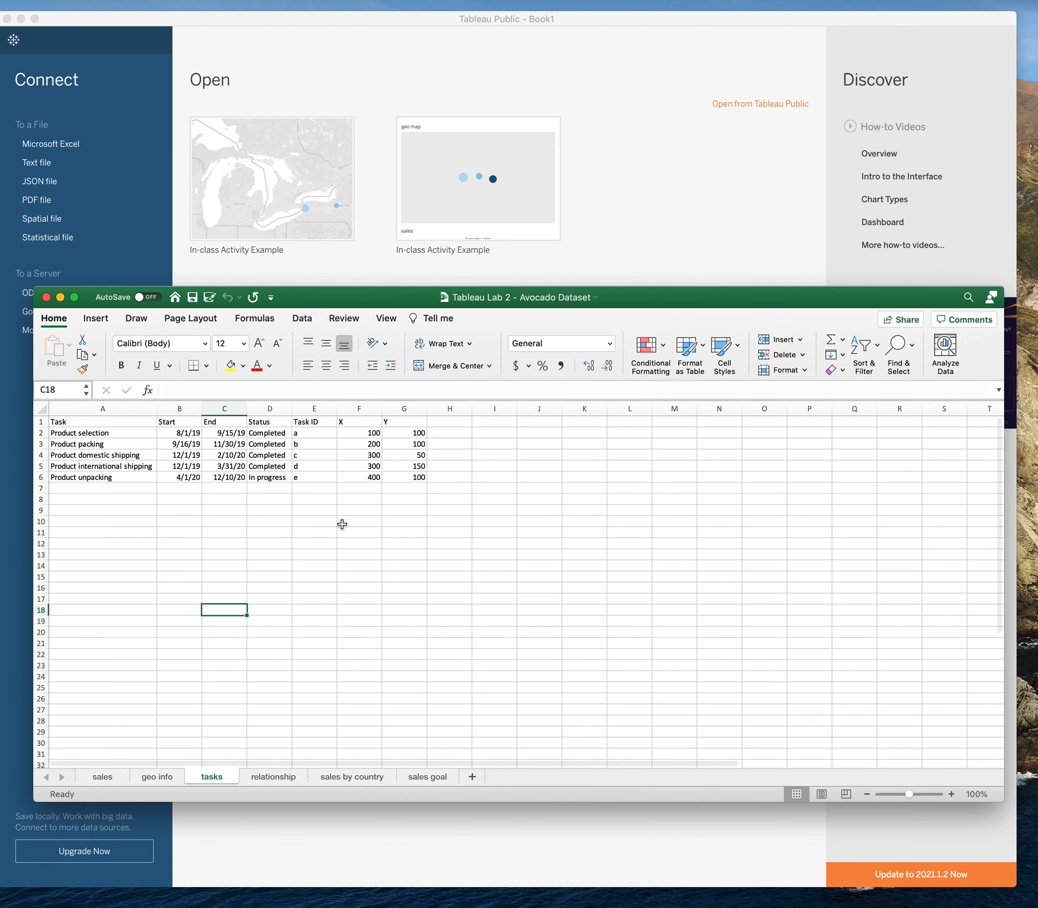
click(282, 775)
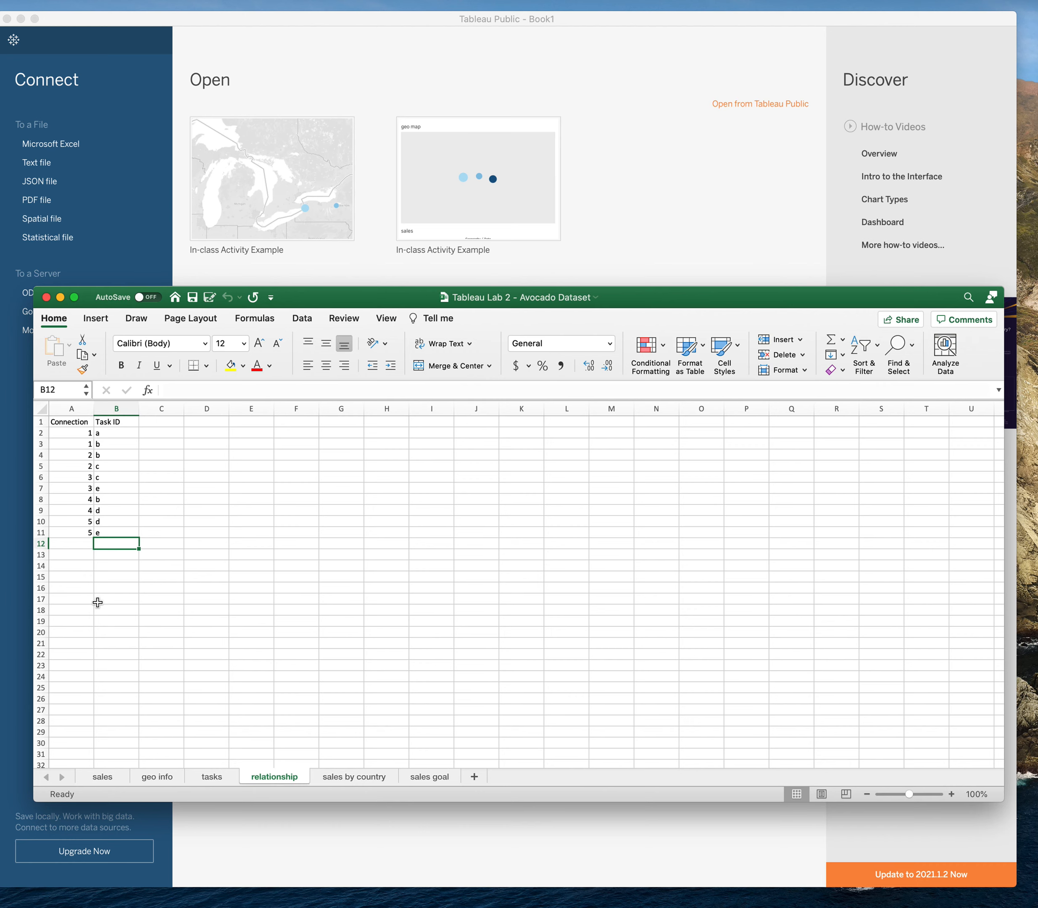
click(377, 778)
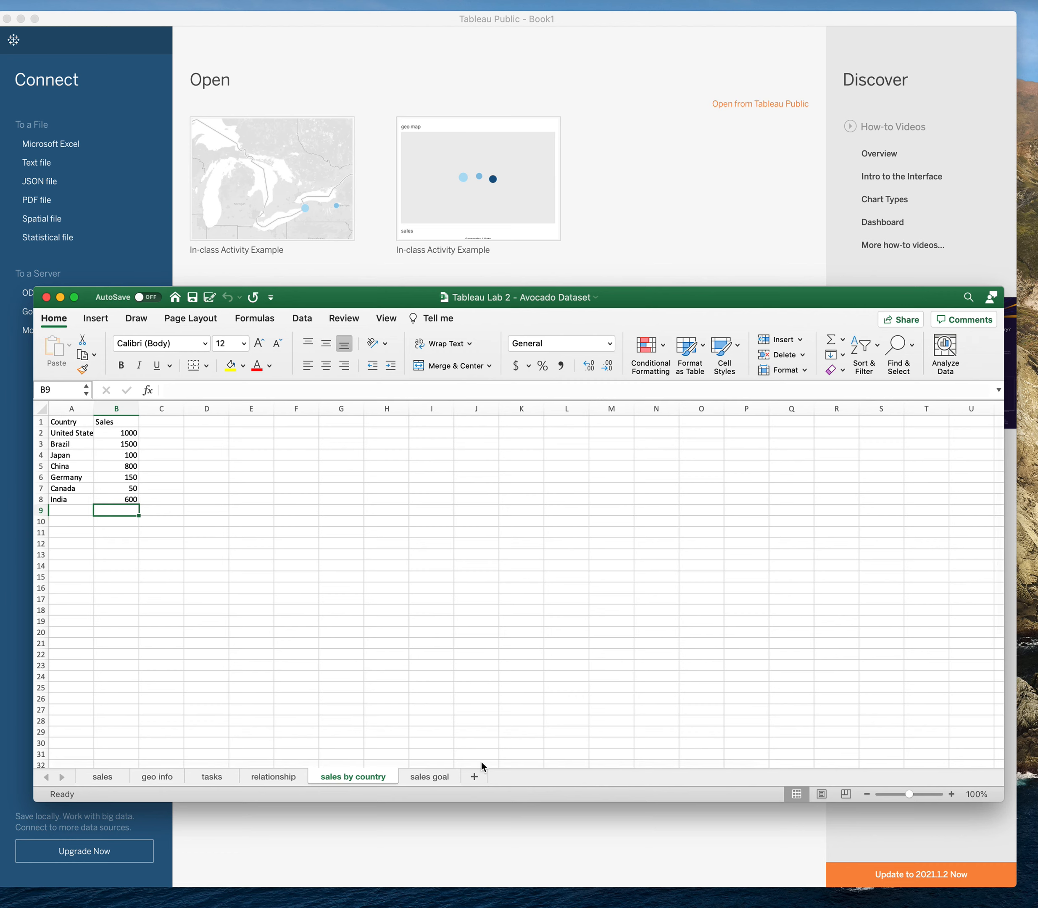
click(429, 776)
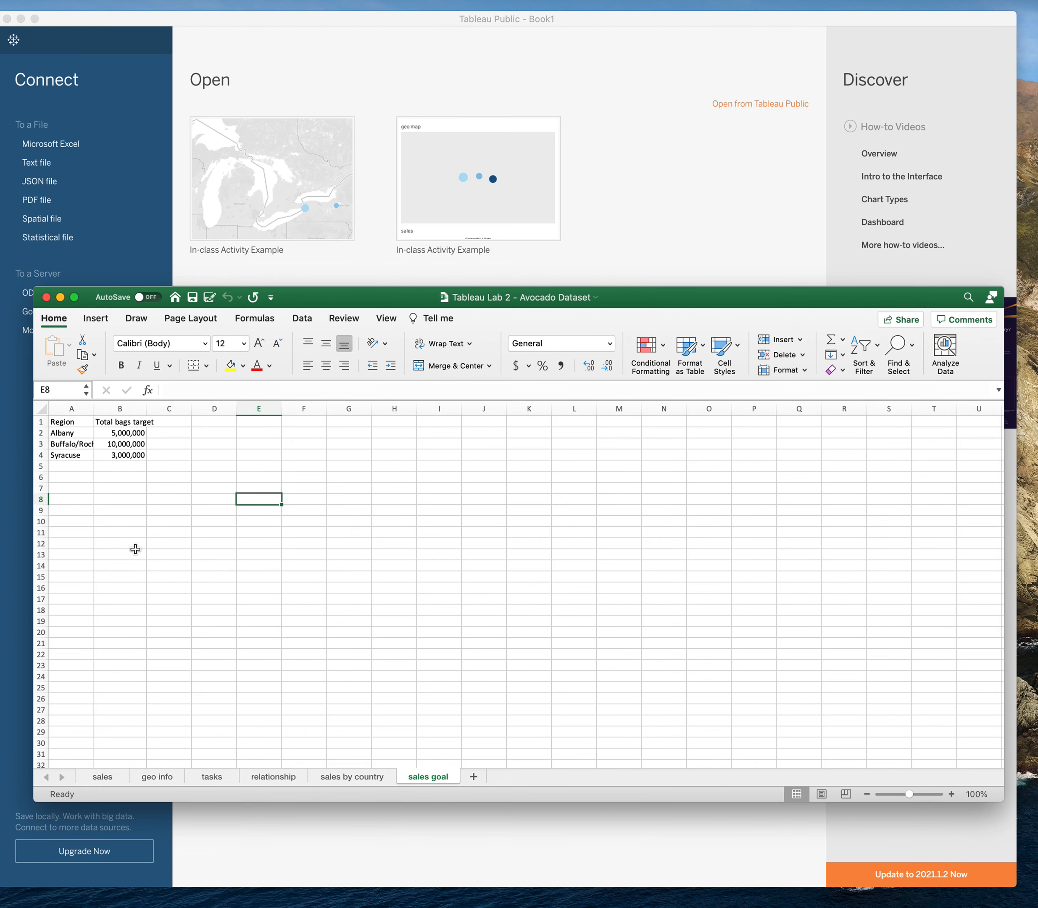
click(45, 297)
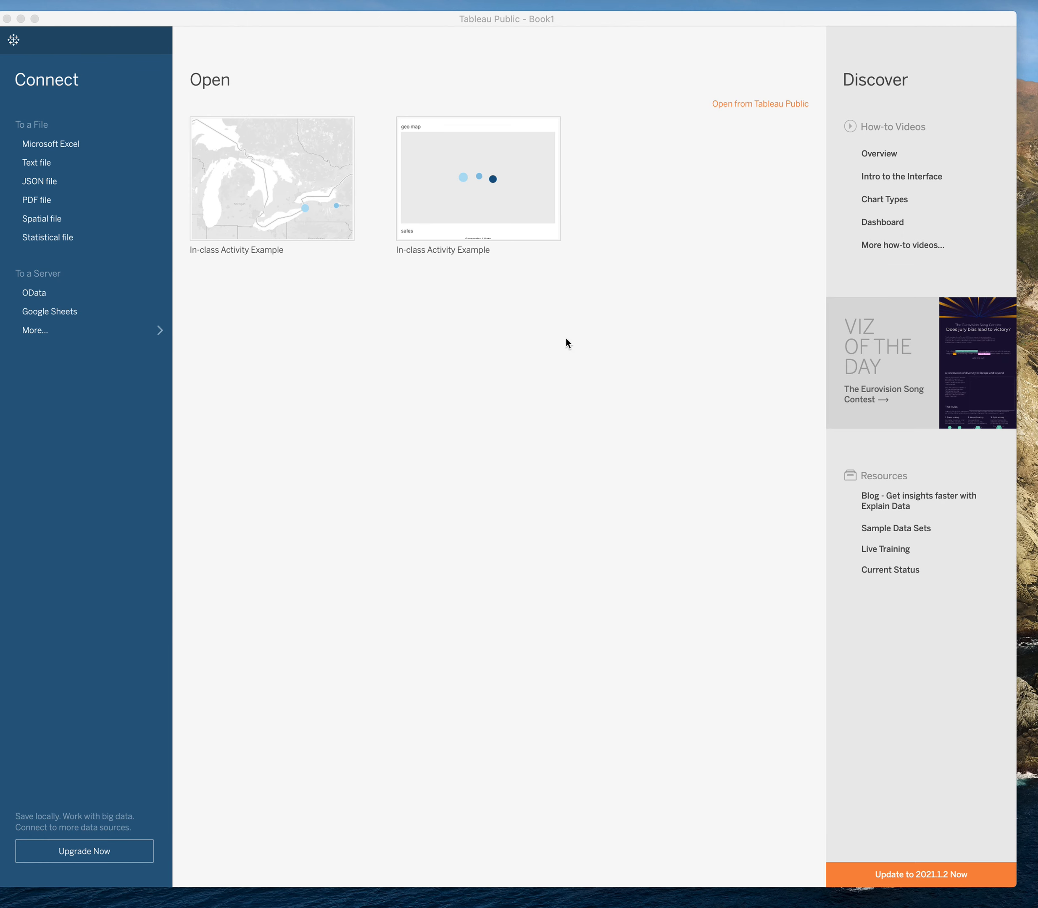
In Tableau Public, connect to the Excel file Tableau Lab 2 - Avocado Dataset and add its sales sheet to the data source.
click(49, 144)
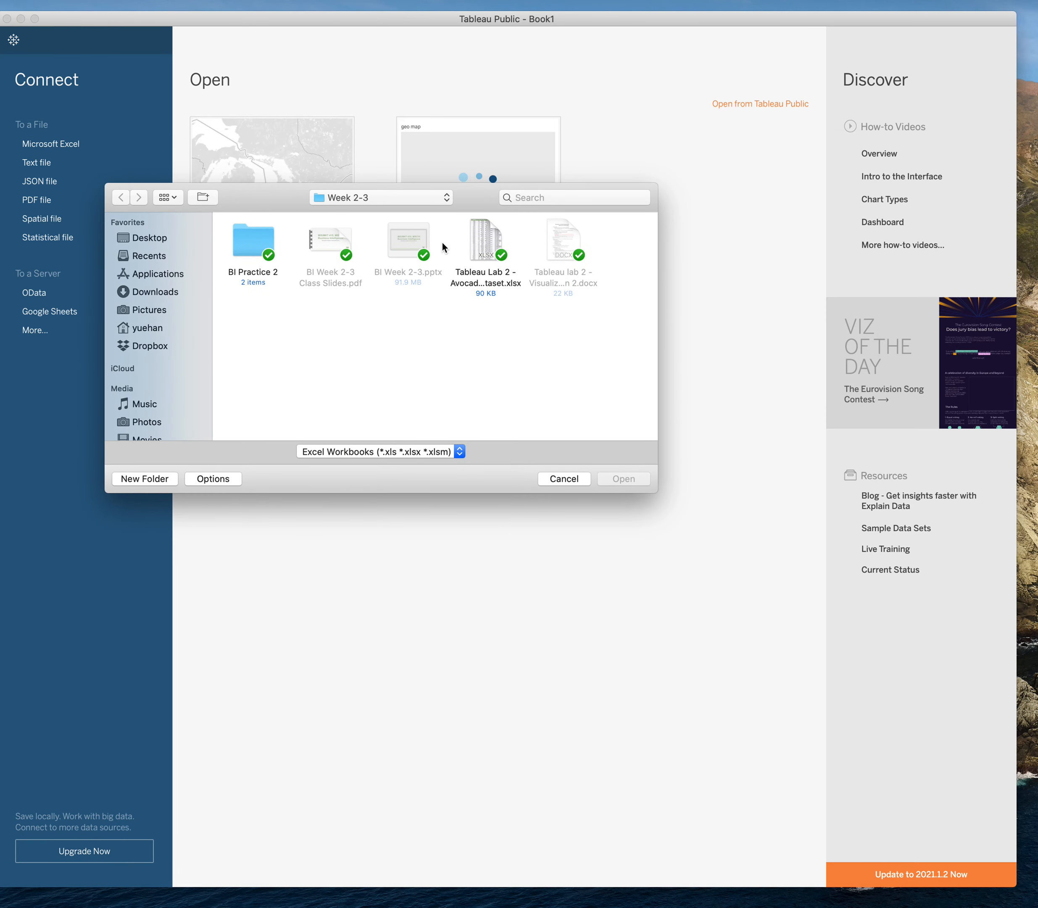
double_click(488, 244)
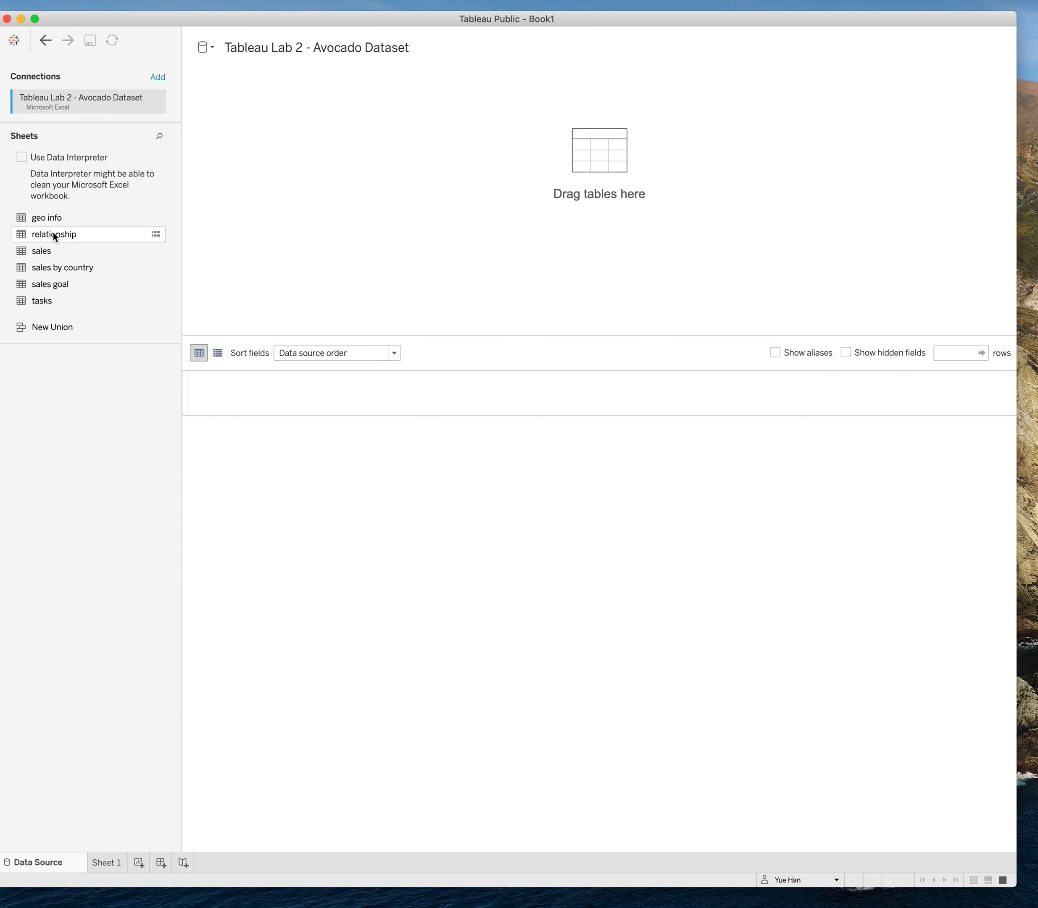
drag(34, 256, 399, 244)
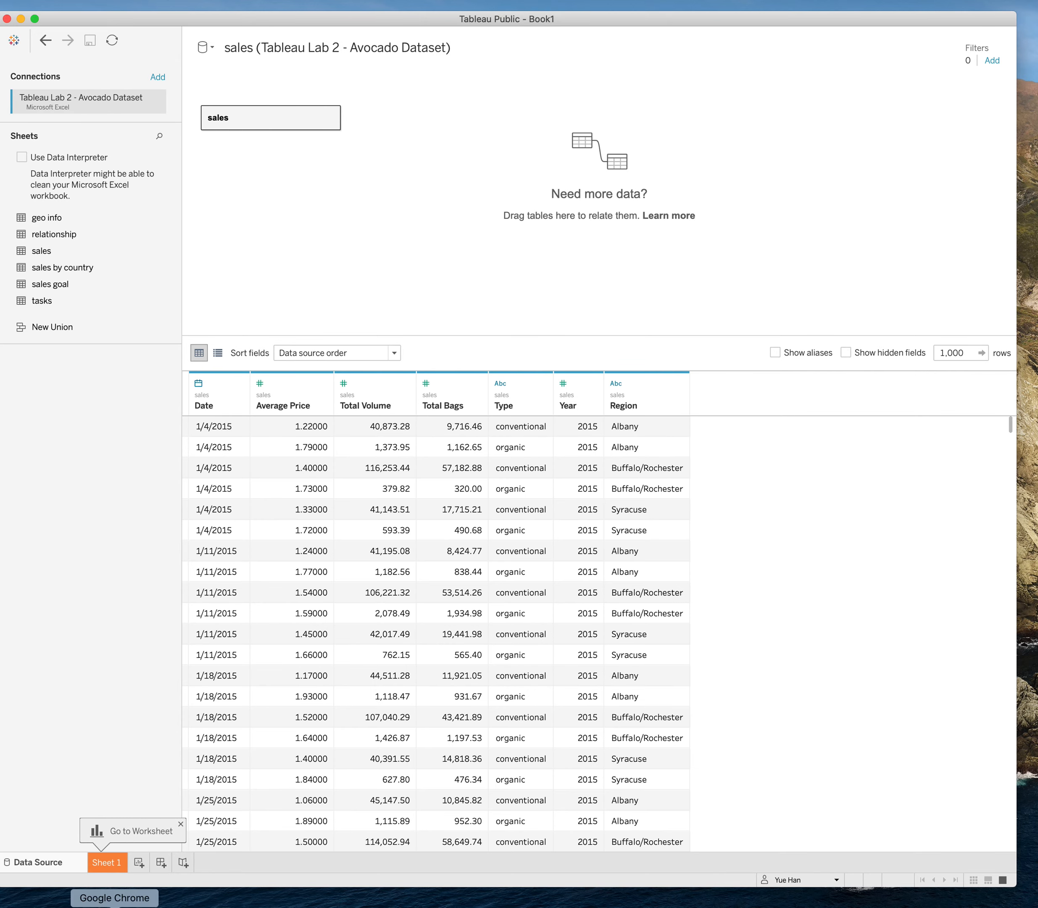
Open the first worksheet and rename it as line chart.
double_click(117, 862)
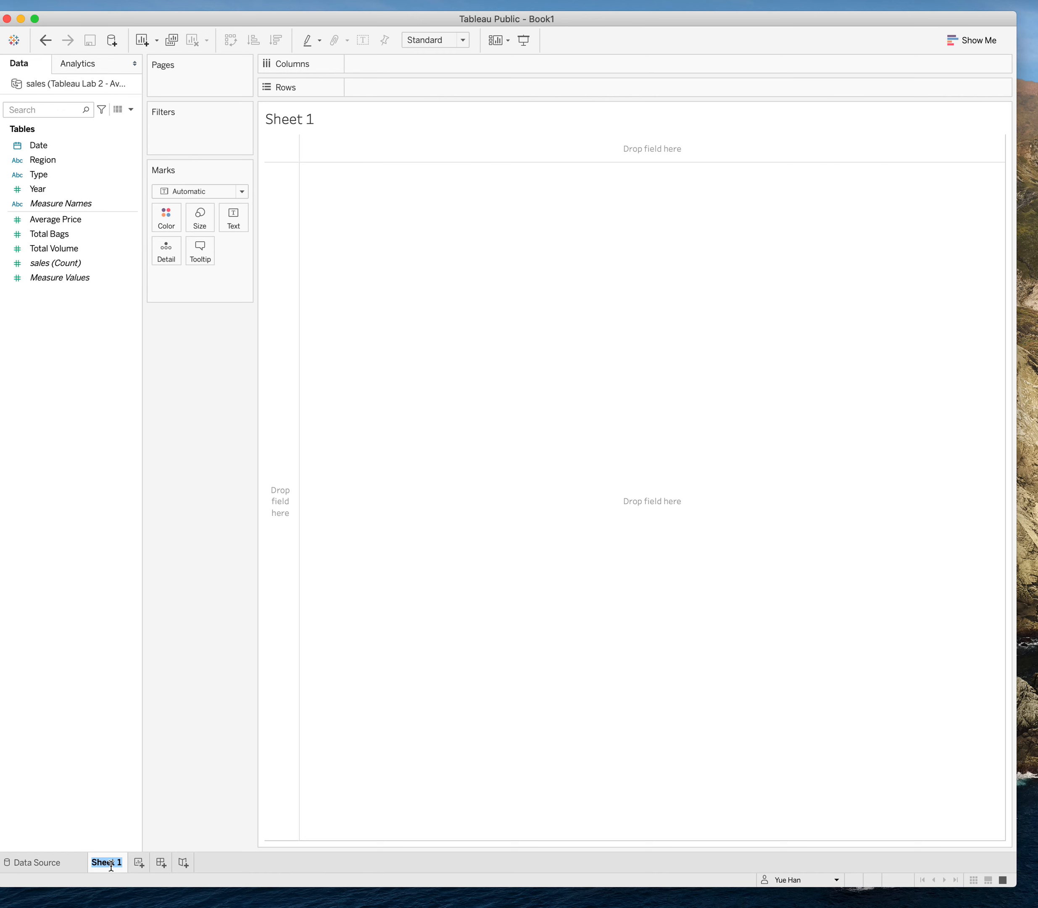
text(line chart)
click(577, 567)
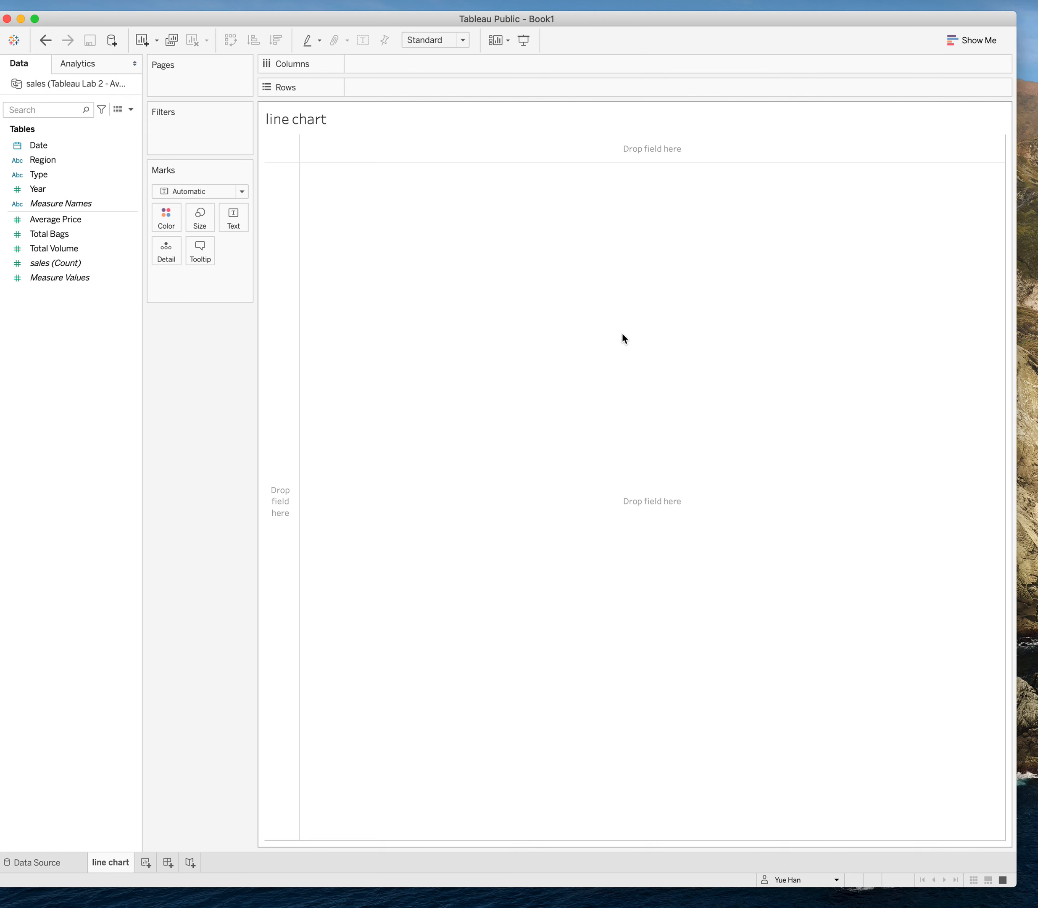
Convert the Date field in the data list from discrete to continuous.
click(51, 145)
mouse_move(147, 149)
mouse_down()
mouse_move(498, 98)
mouse_move(343, 84)
mouse_move(443, 73)
mouse_move(948, 736)
mouse_move(861, 639)
mouse_move(232, 209)
mouse_move(132, 187)
mouse_up()
mouse_move(95, 282)
mouse_down()
mouse_move(327, 121)
mouse_move(357, 82)
mouse_move(274, 602)
mouse_move(262, 194)
mouse_move(326, 558)
mouse_move(394, 525)
mouse_up()
click(40, 146)
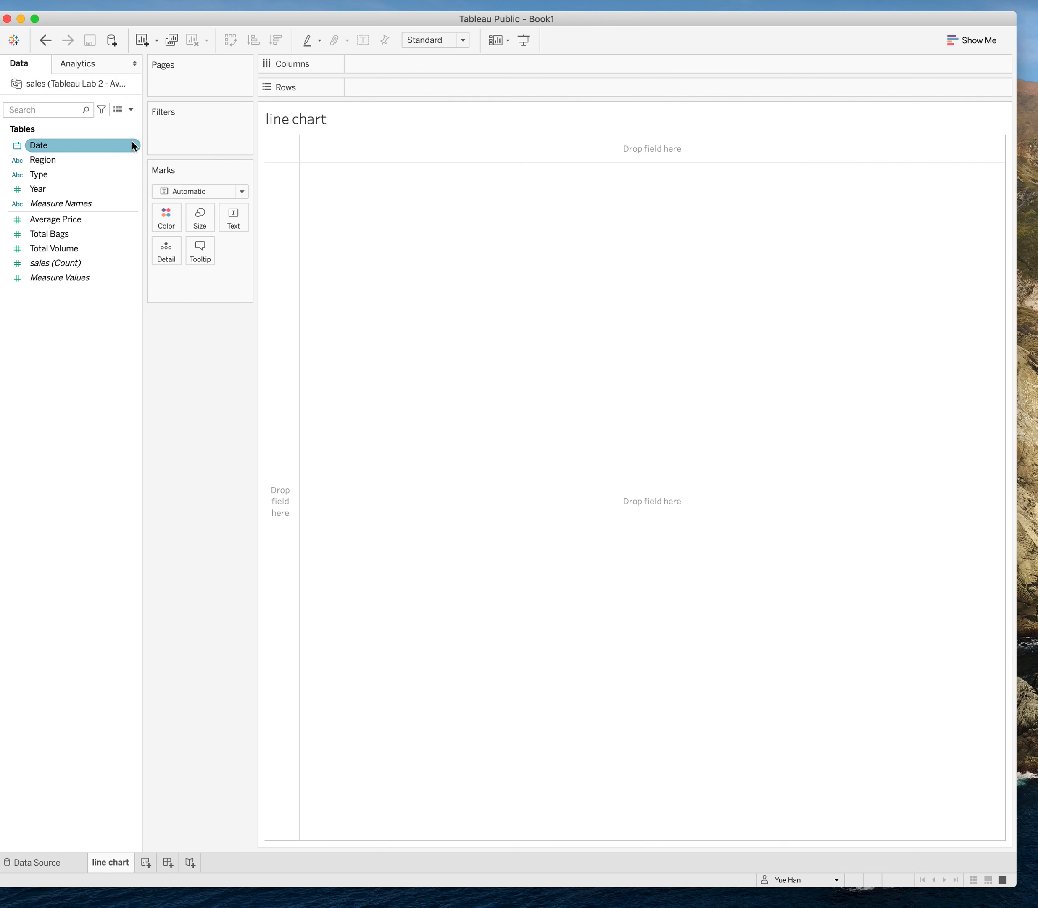
click(74, 158)
click(92, 146)
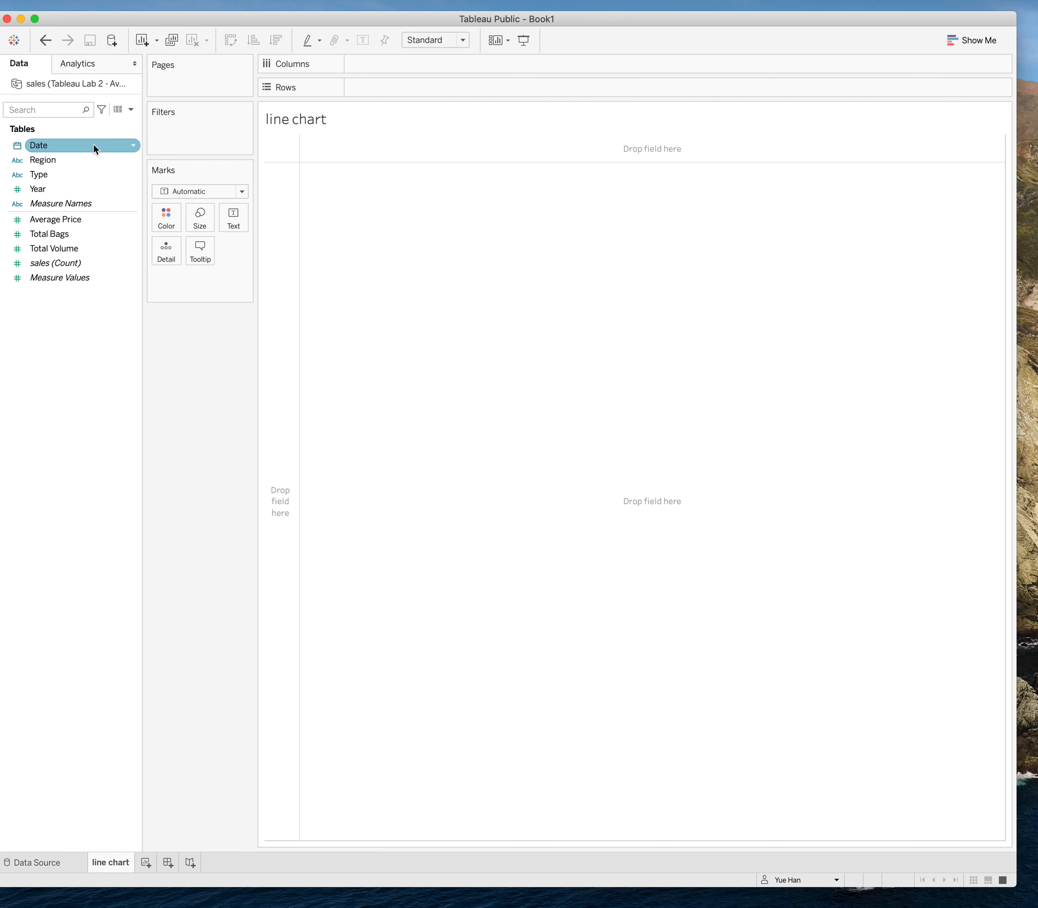
click(132, 148)
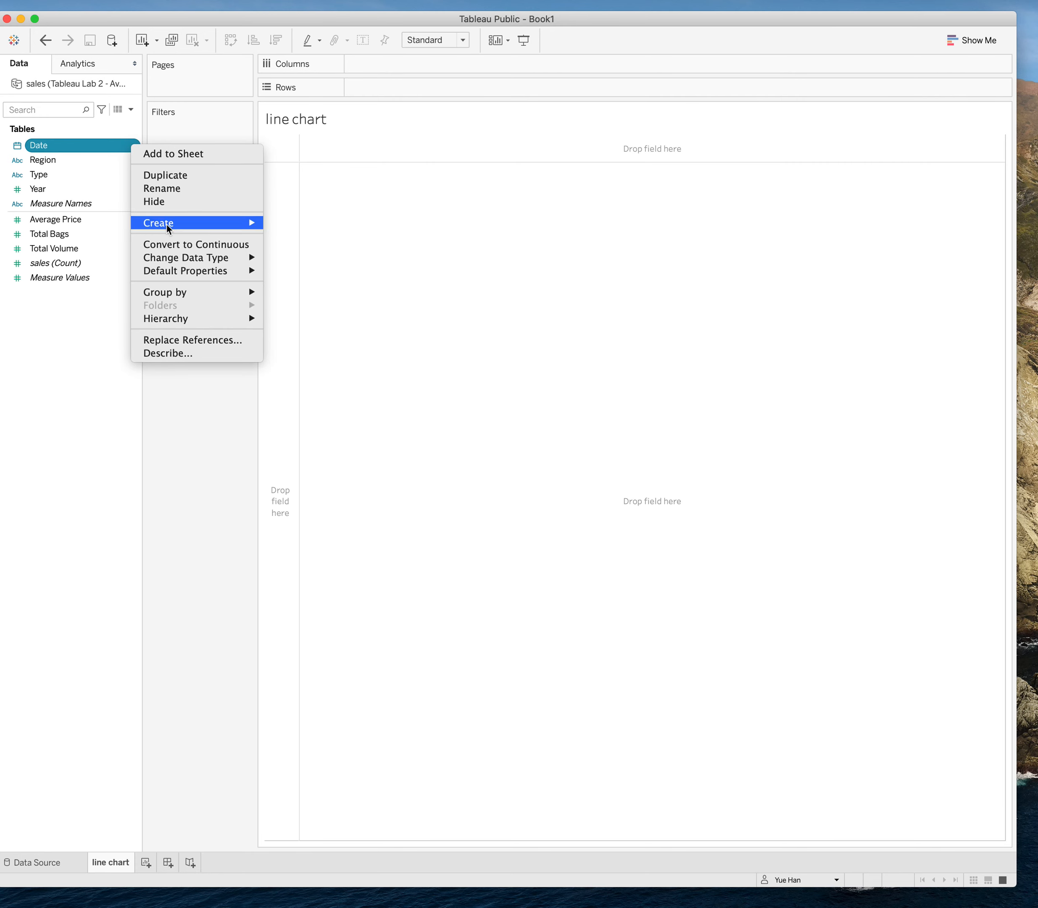
click(168, 246)
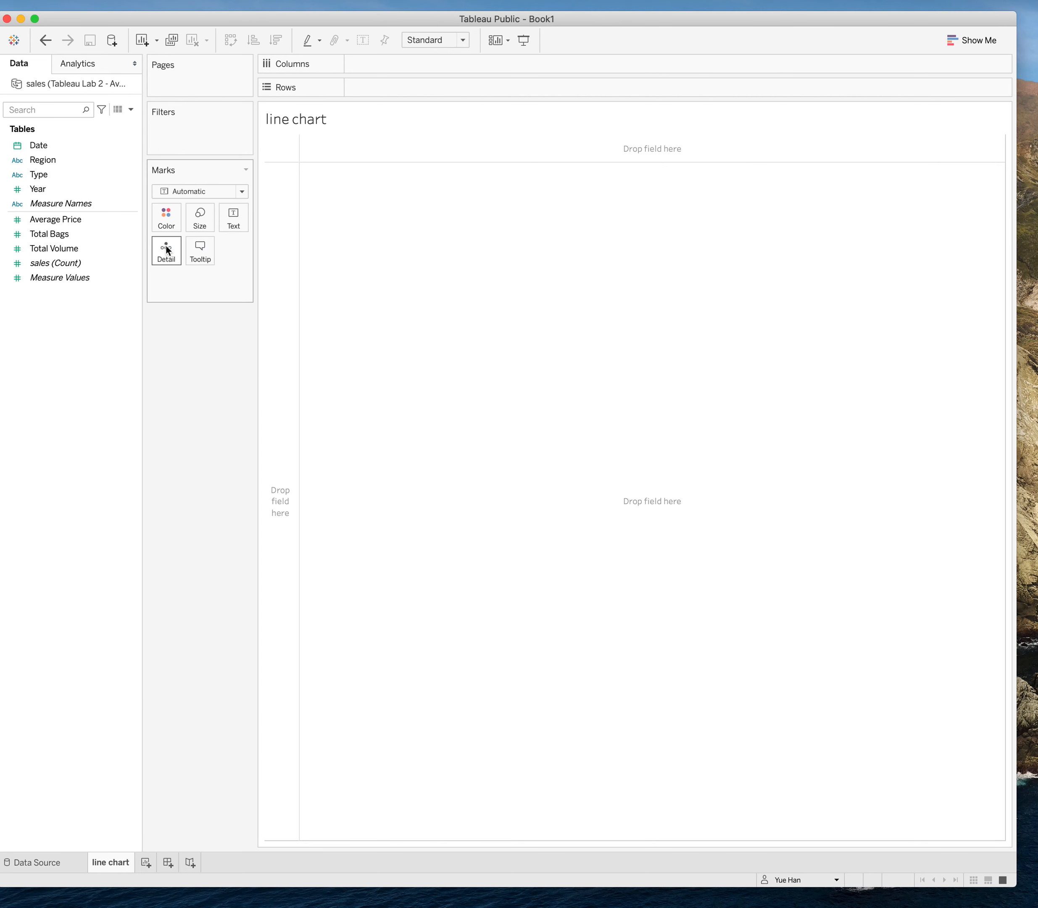
Plot Average Price on the rows against the continuous Date on the columns.
click(44, 146)
drag(105, 146, 466, 66)
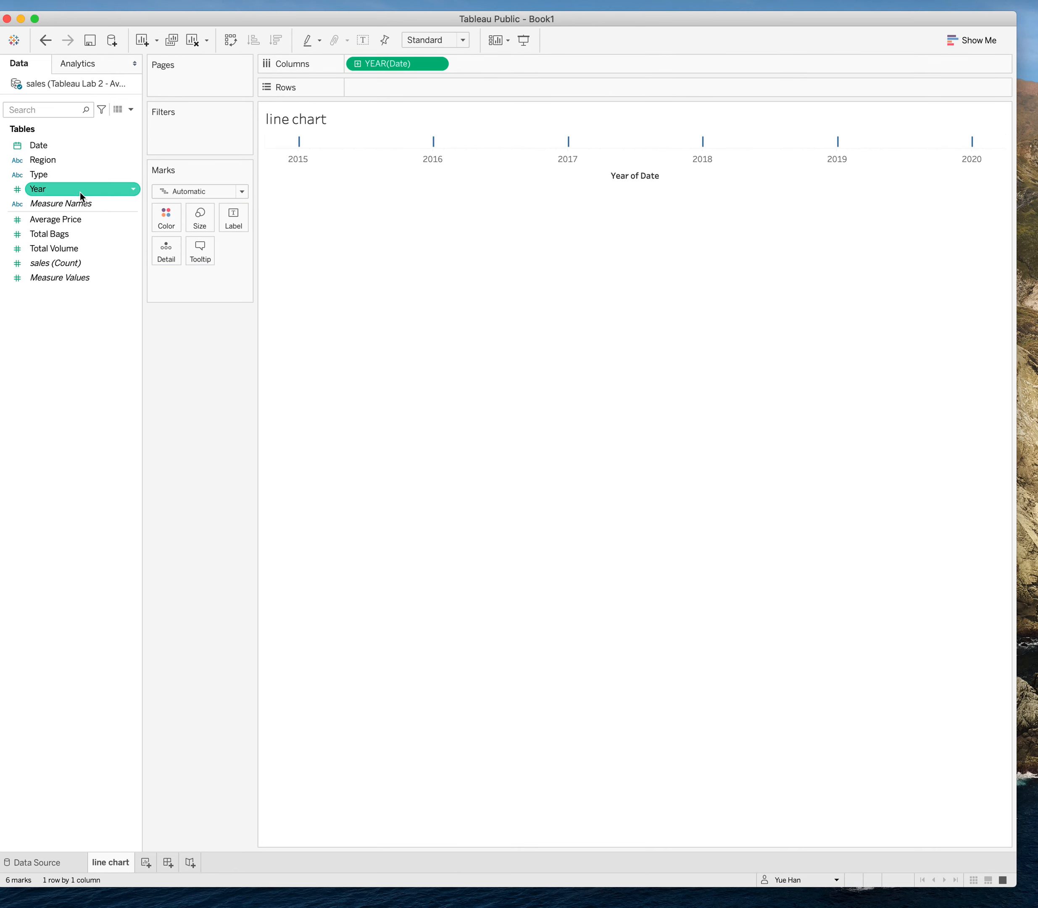
drag(63, 223, 405, 90)
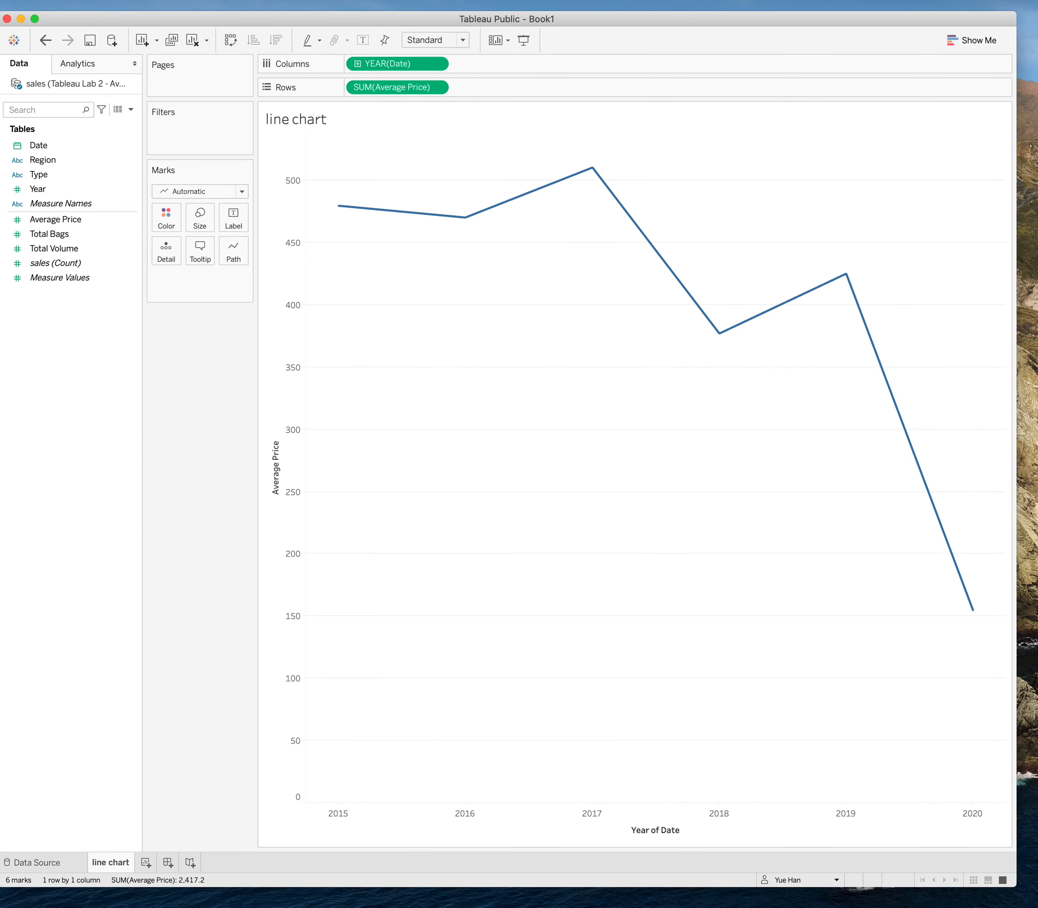
Set the Average Price aggregation on the rows to Average and color the lines by Region.
click(436, 87)
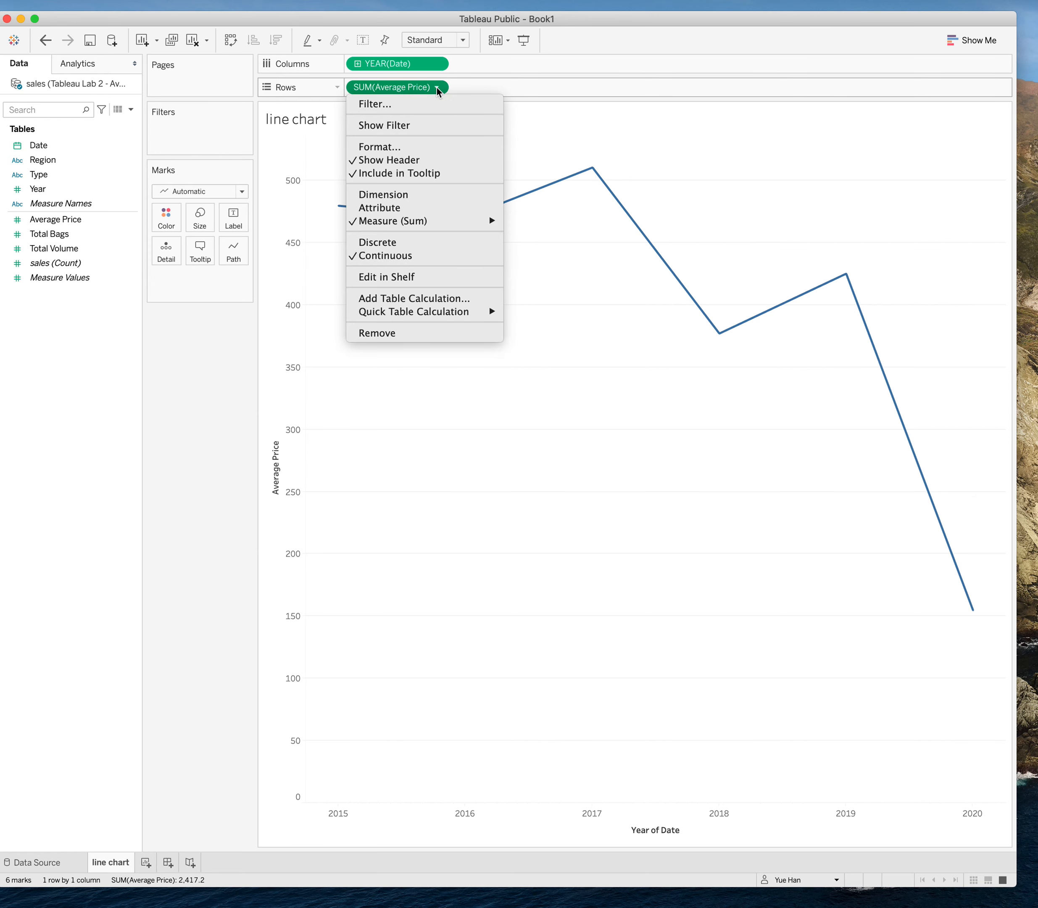
mouse_move(444, 219)
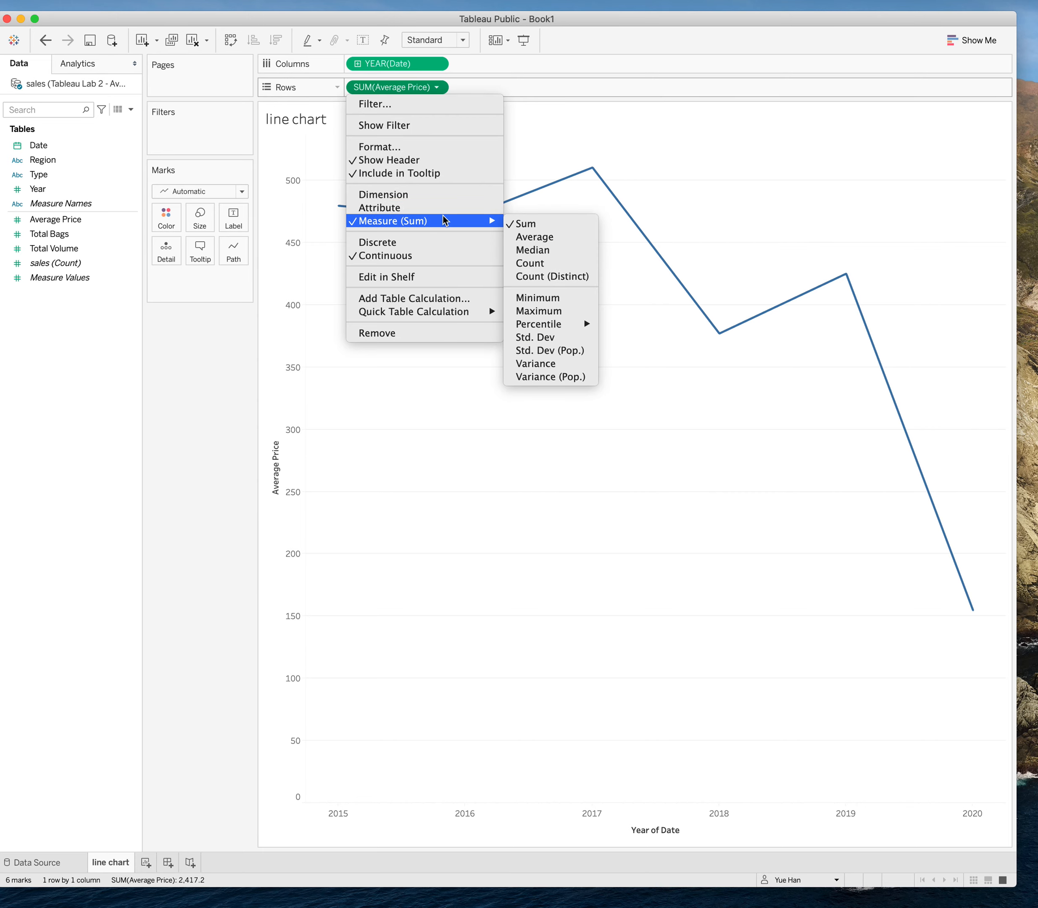
click(532, 236)
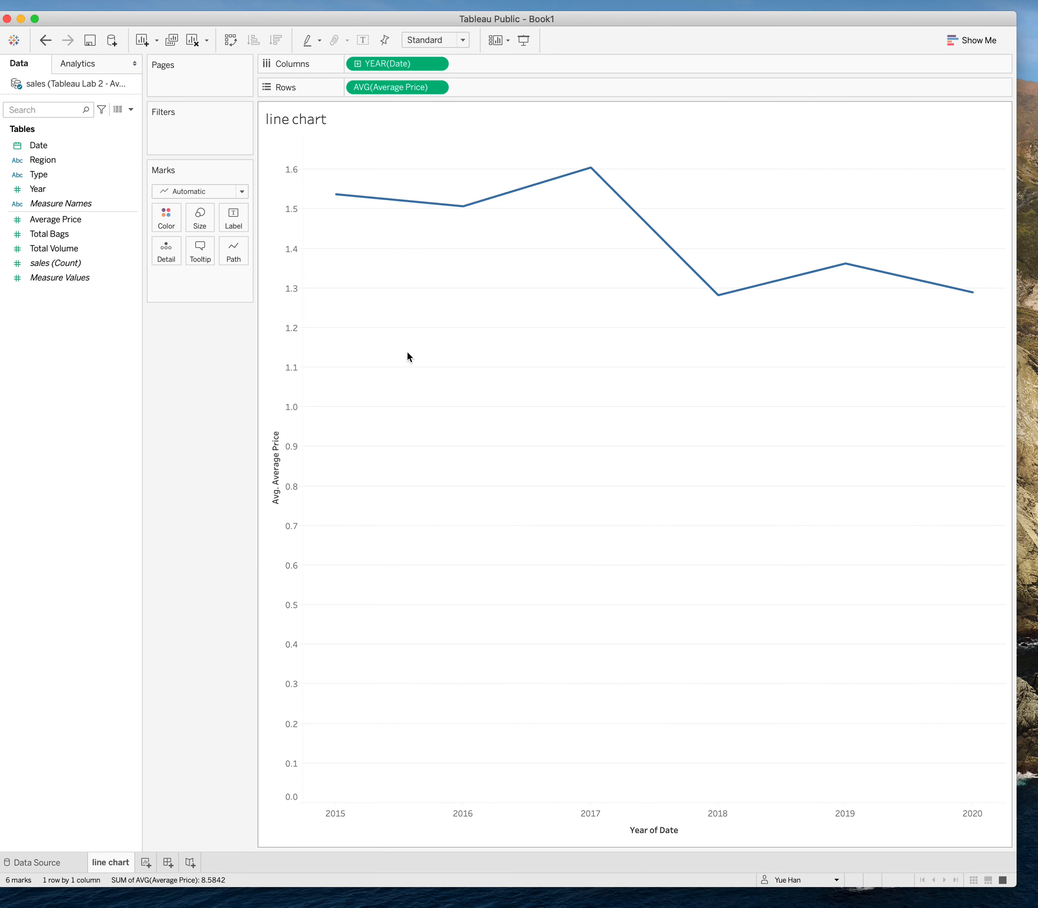
drag(33, 160, 160, 208)
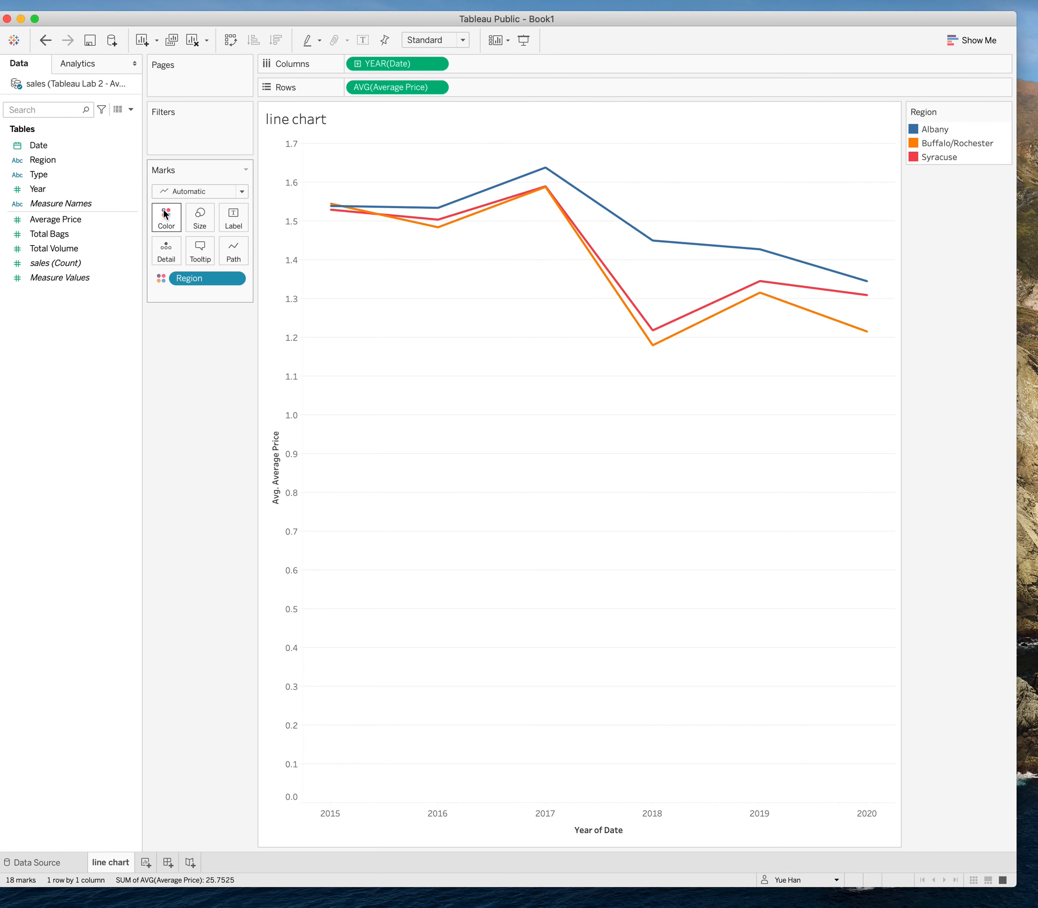
mouse_move(370, 220)
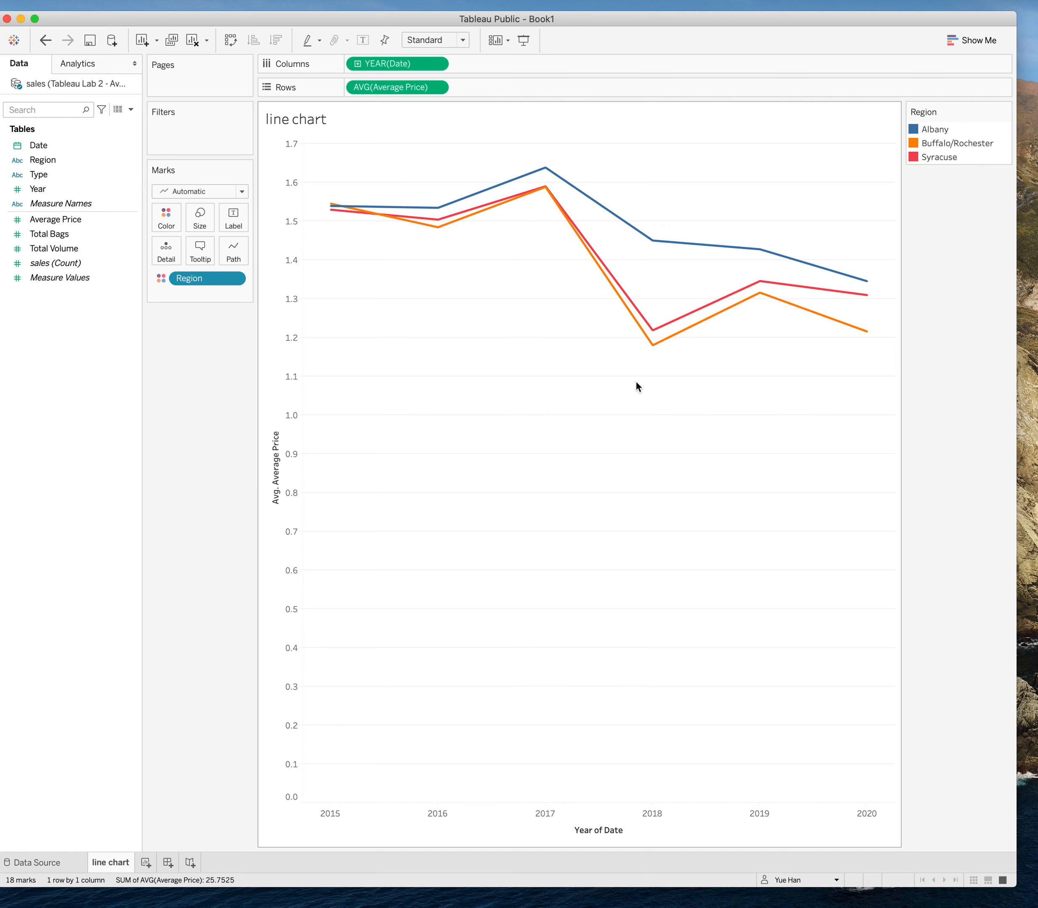
Show a filter for the Type field and limit the chart to organic only.
click(17, 173)
right_click(40, 174)
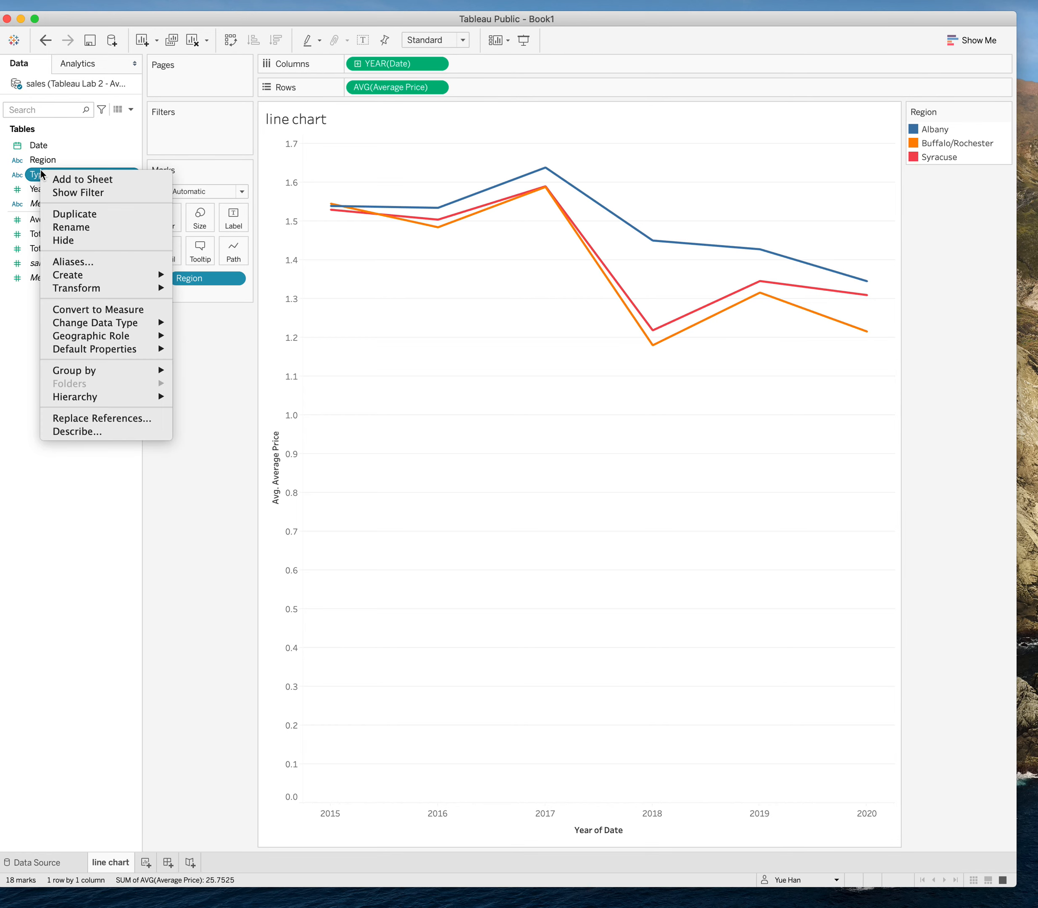
click(69, 192)
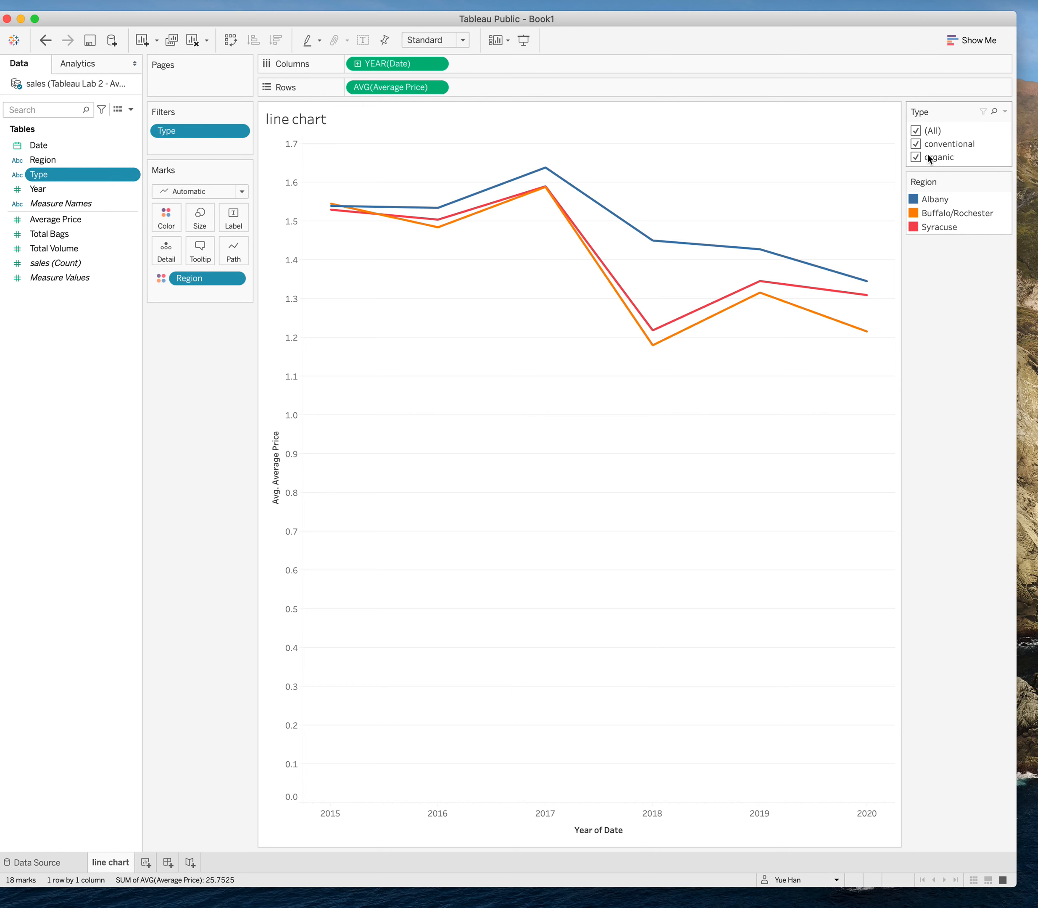
click(917, 132)
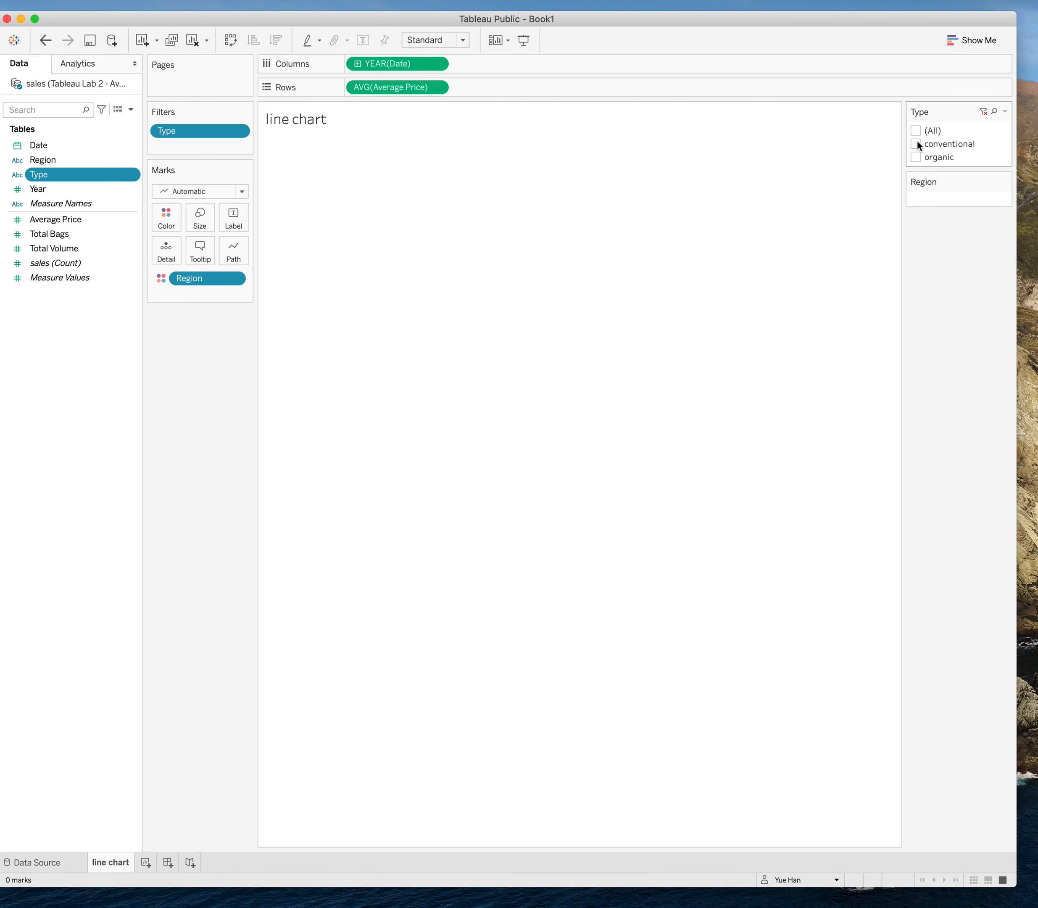
click(917, 144)
click(915, 146)
click(917, 157)
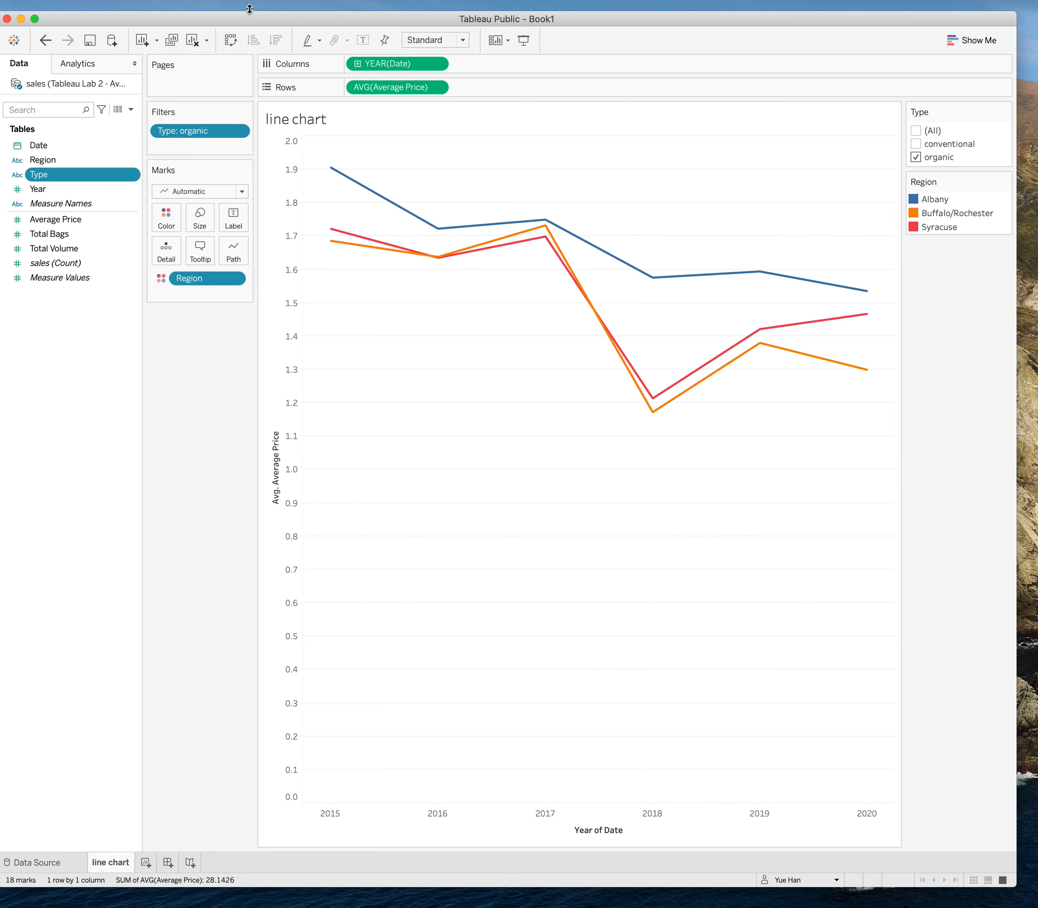
Show a filter for the Date field and narrow its range to 10/2/2016 through 6/1/2018.
right_click(45, 147)
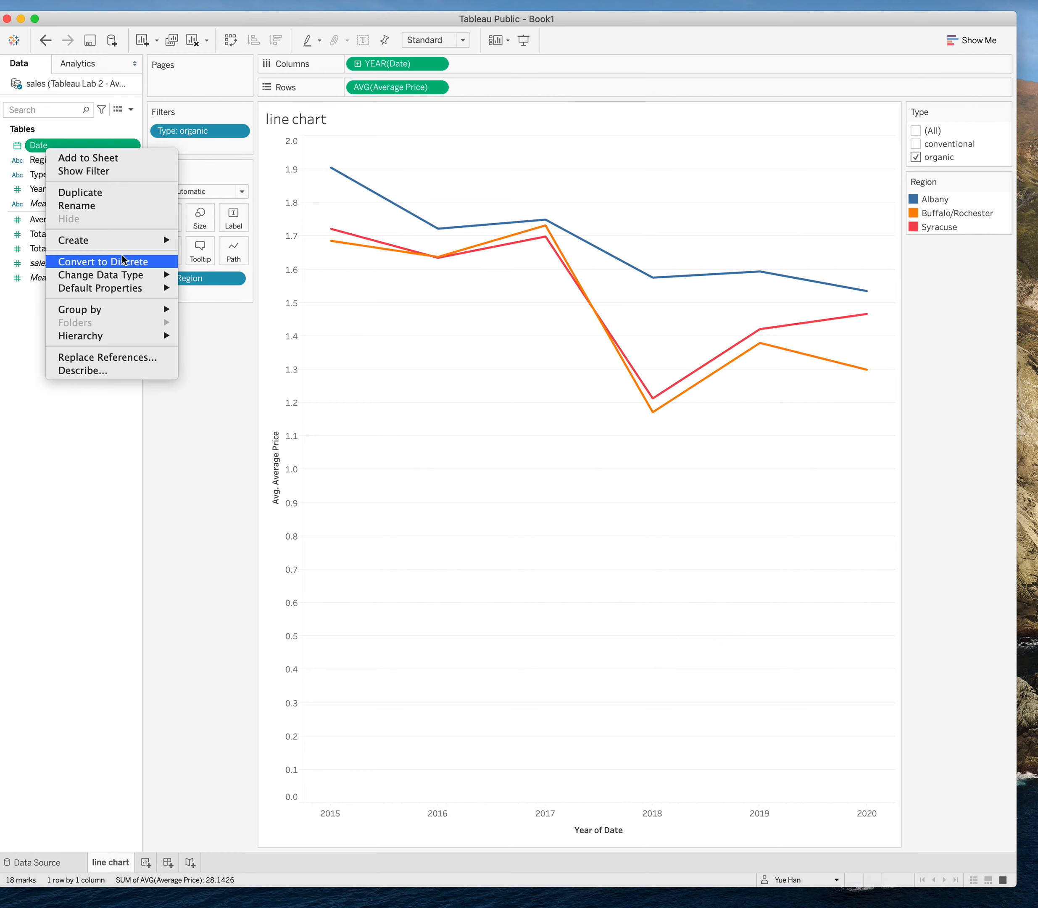
click(84, 171)
drag(913, 143, 941, 143)
drag(1005, 143, 972, 152)
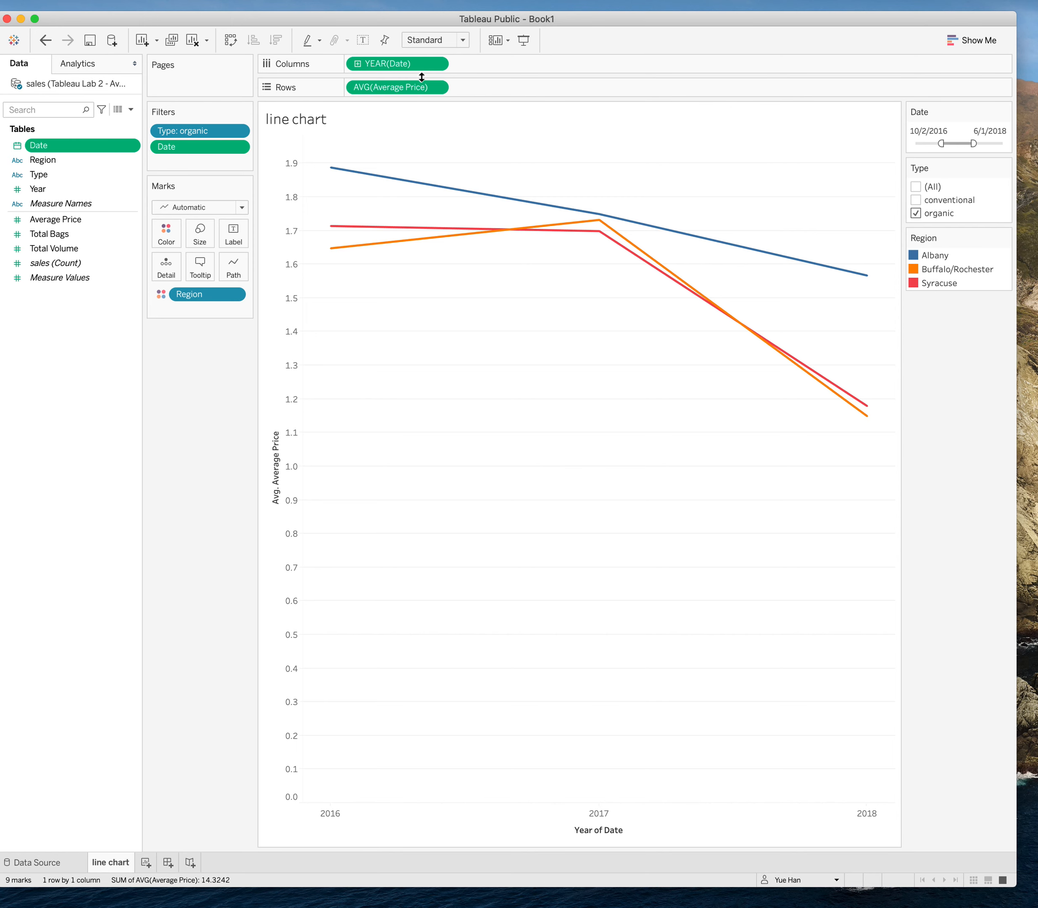
Switch the Date on the columns to Exact Date and widen the date filter to 1/4/2015 through 5/17/2020.
click(438, 65)
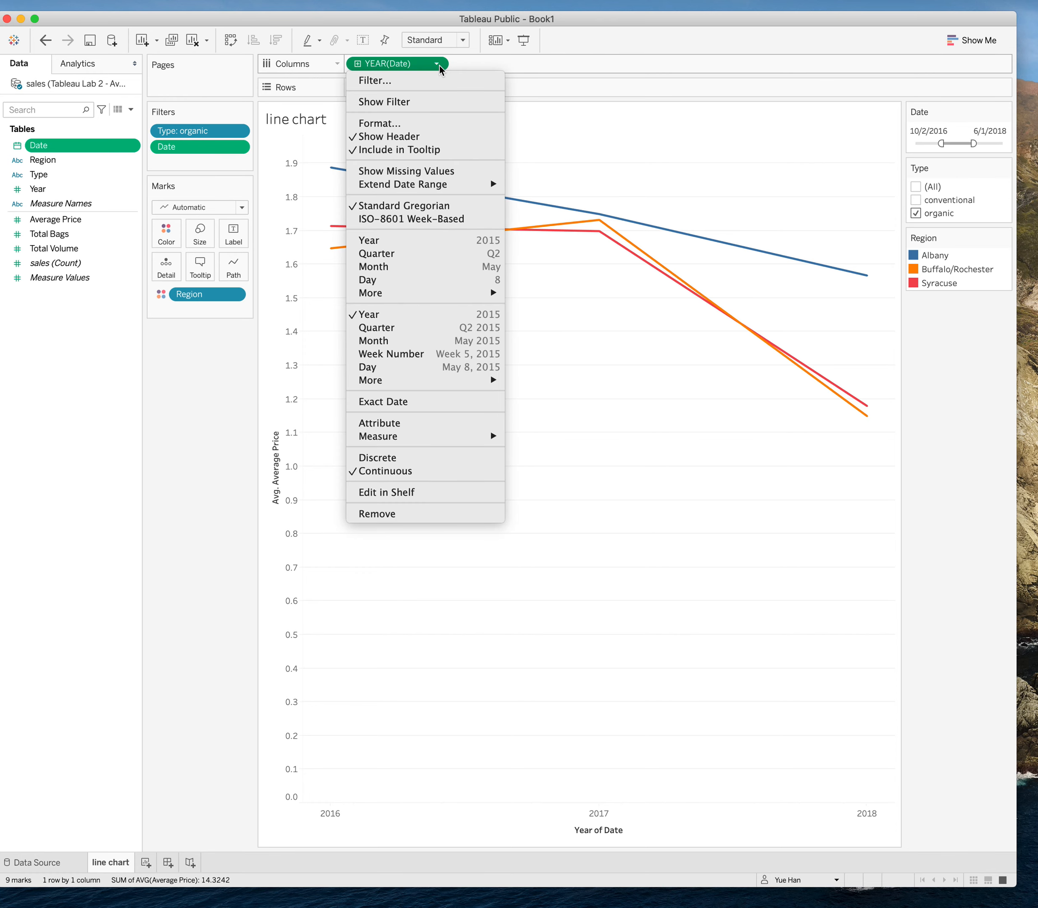
click(396, 403)
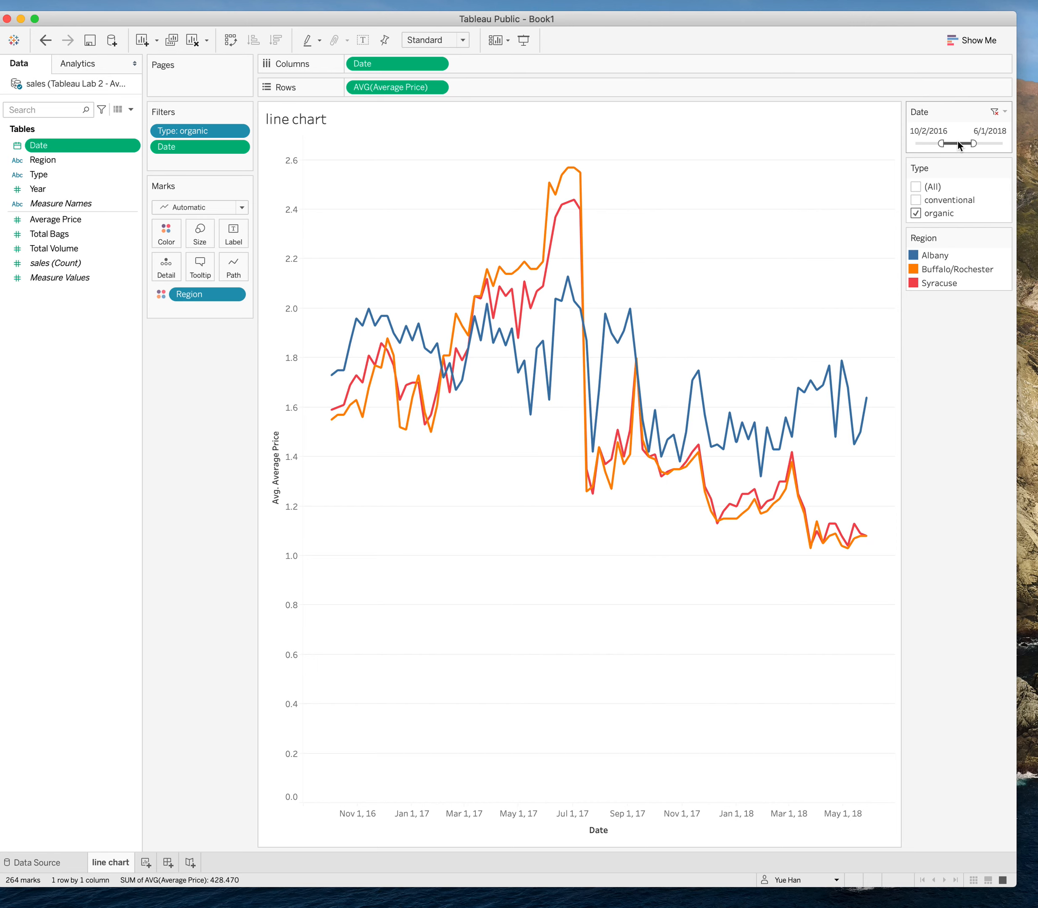
drag(941, 143, 886, 141)
drag(973, 144, 1004, 143)
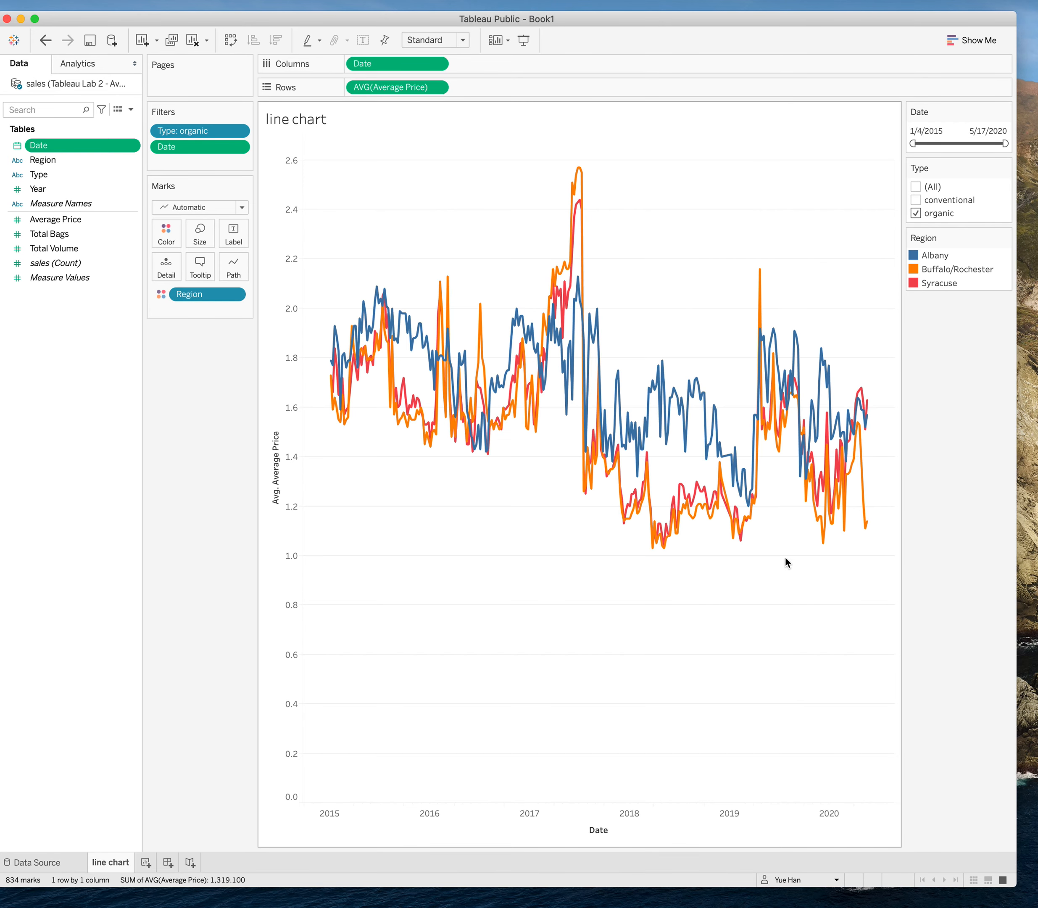